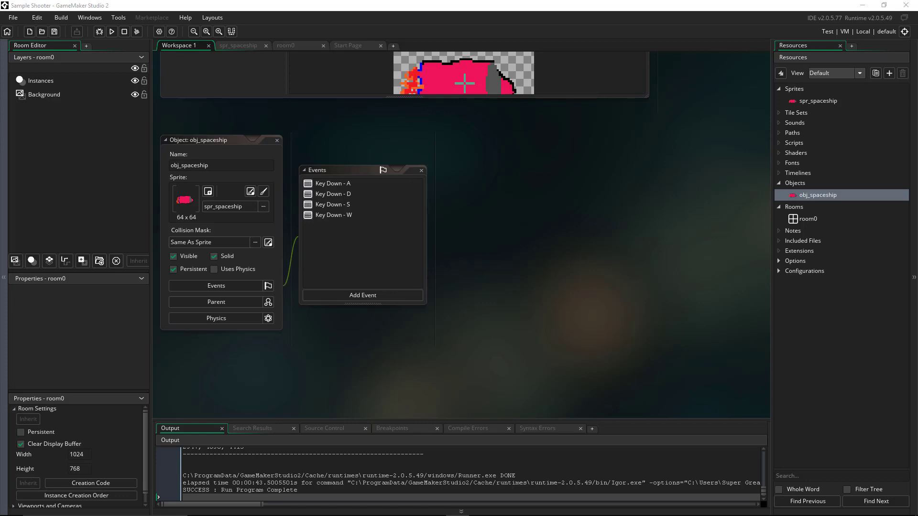
left_click(238, 46)
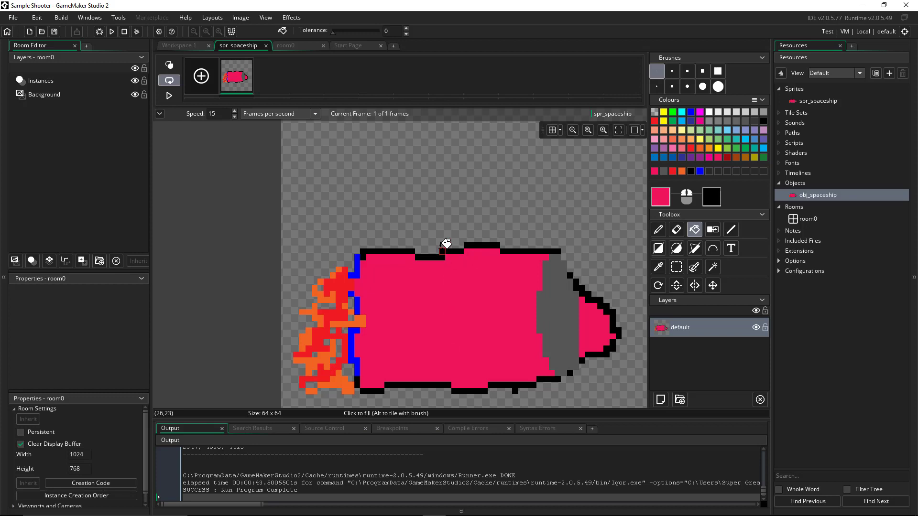
left_click(187, 45)
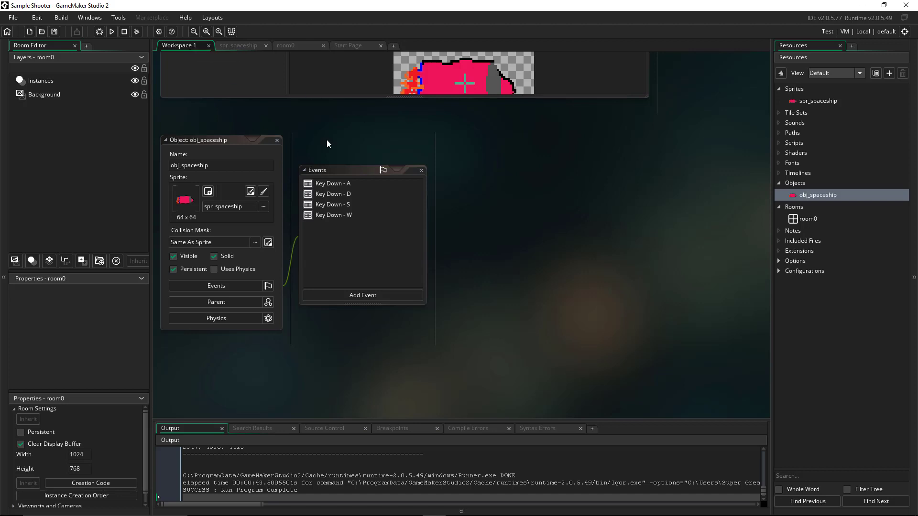